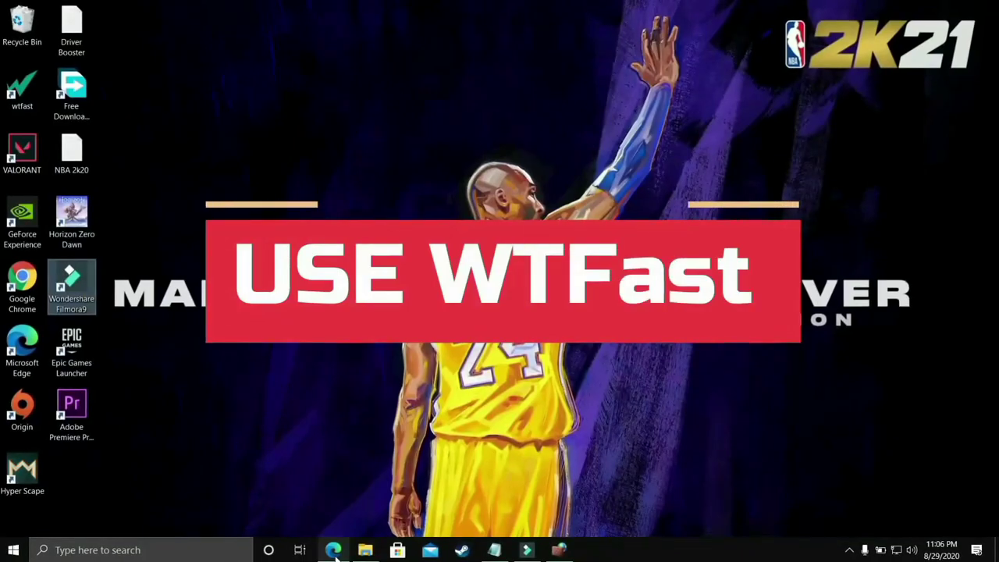
Scroll through the WTFast homepage's feature sections, then switch to the 'How To Use WTFast' YouTube tab.
click(333, 550)
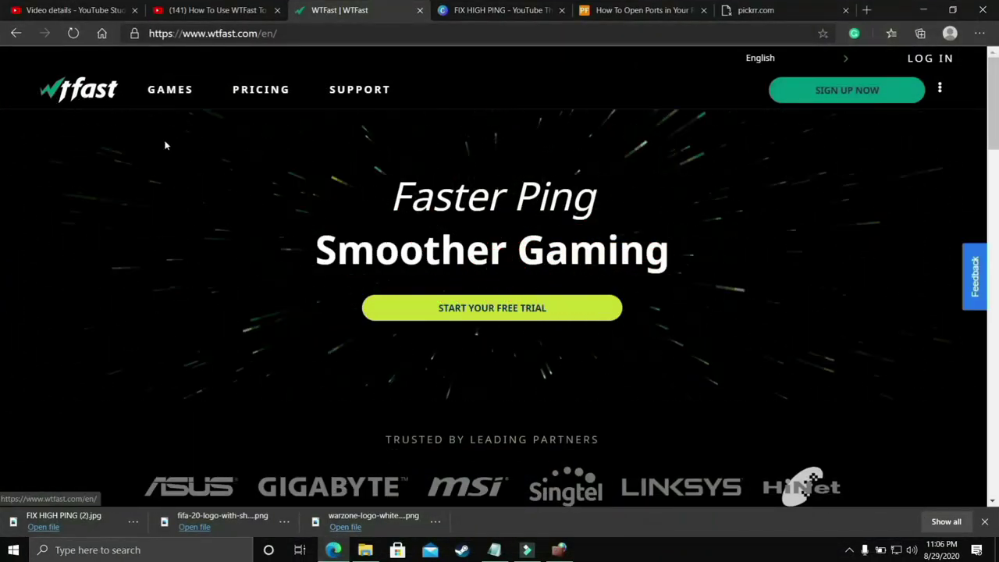
scroll(204, 167, down, 2)
scroll(204, 167, down, 3)
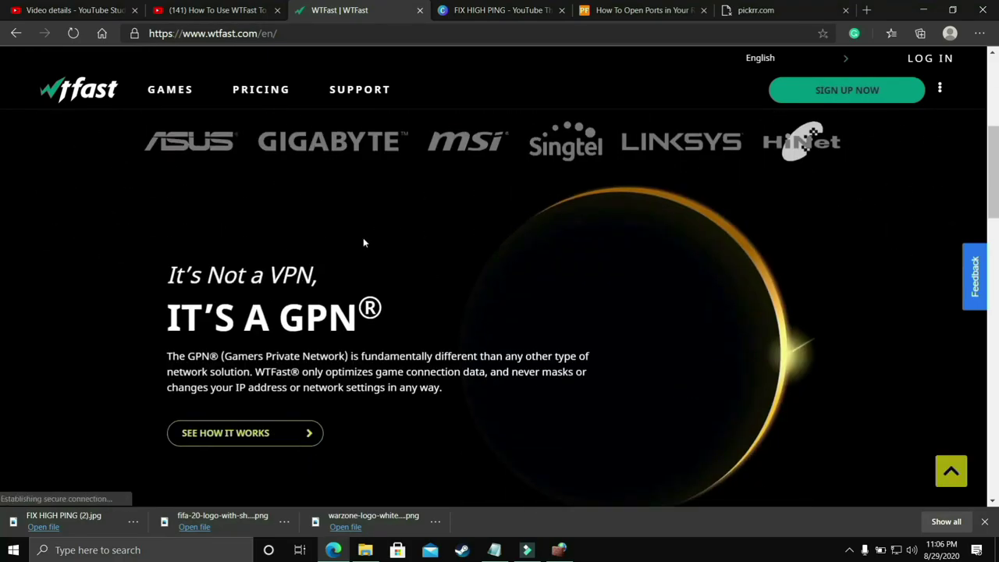
scroll(419, 265, down, 4)
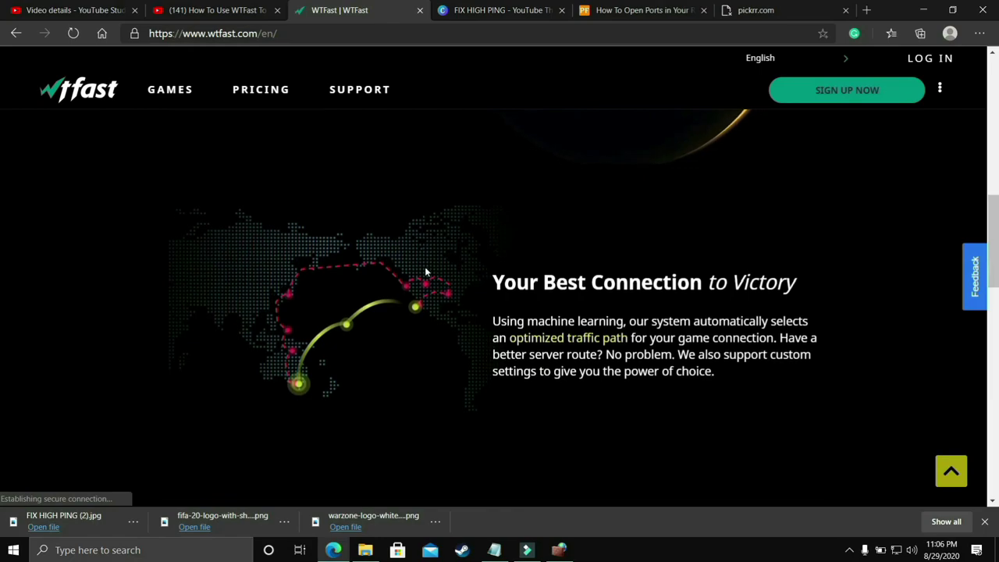
scroll(426, 272, down, 3)
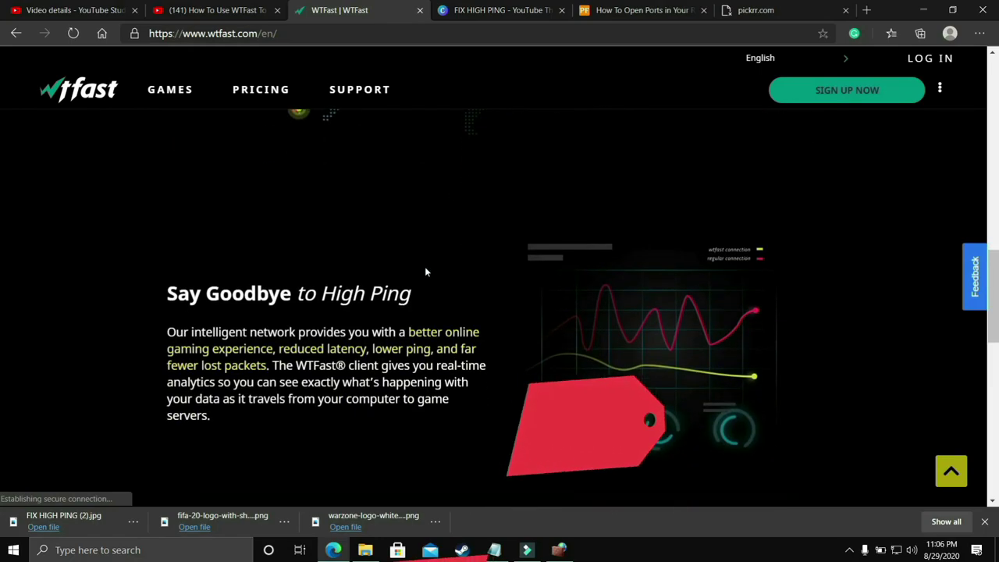
scroll(425, 266, down, 3)
scroll(424, 266, down, 3)
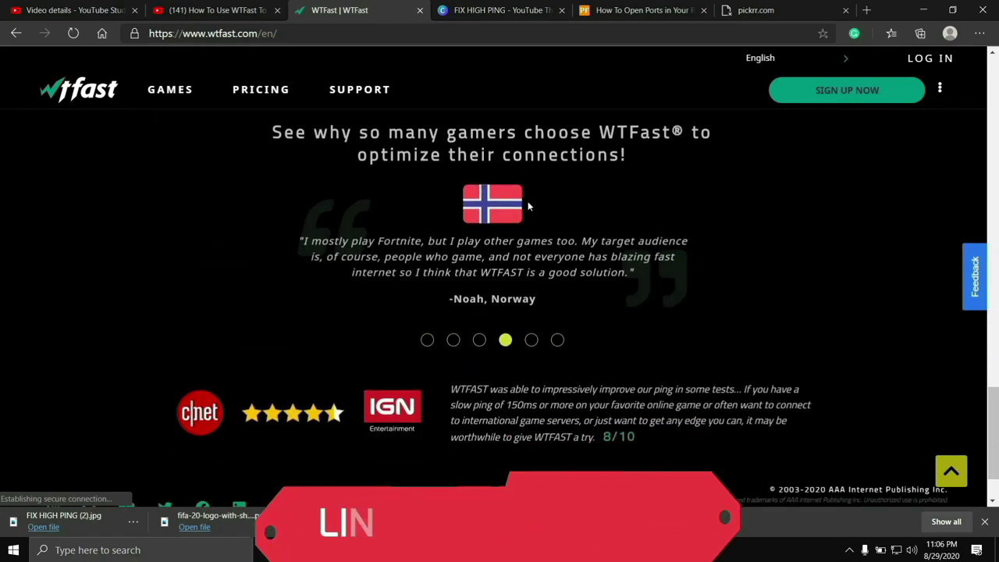
click(209, 11)
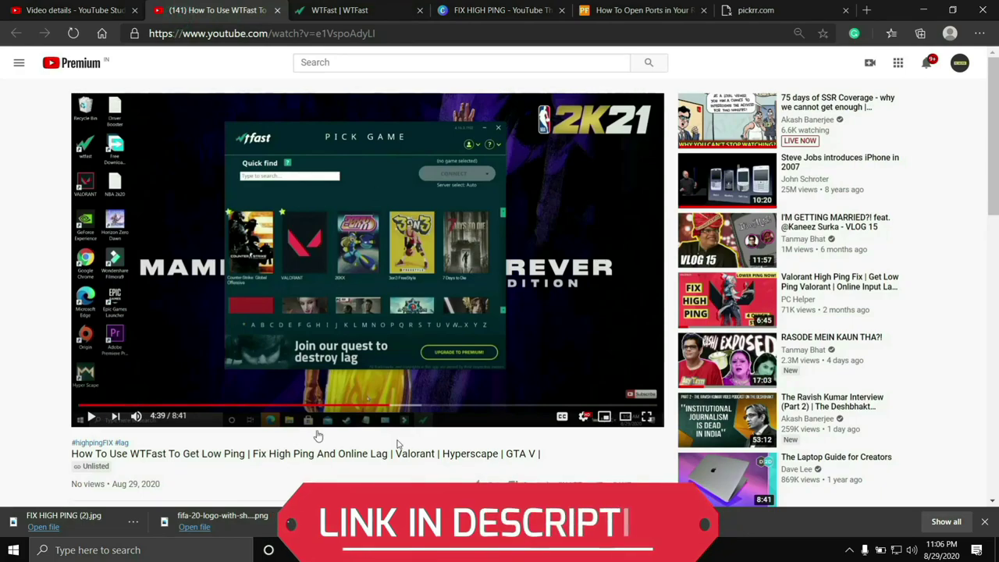
Skip the WTFast tutorial ahead to about five minutes and enlarge the page.
drag(372, 407, 405, 410)
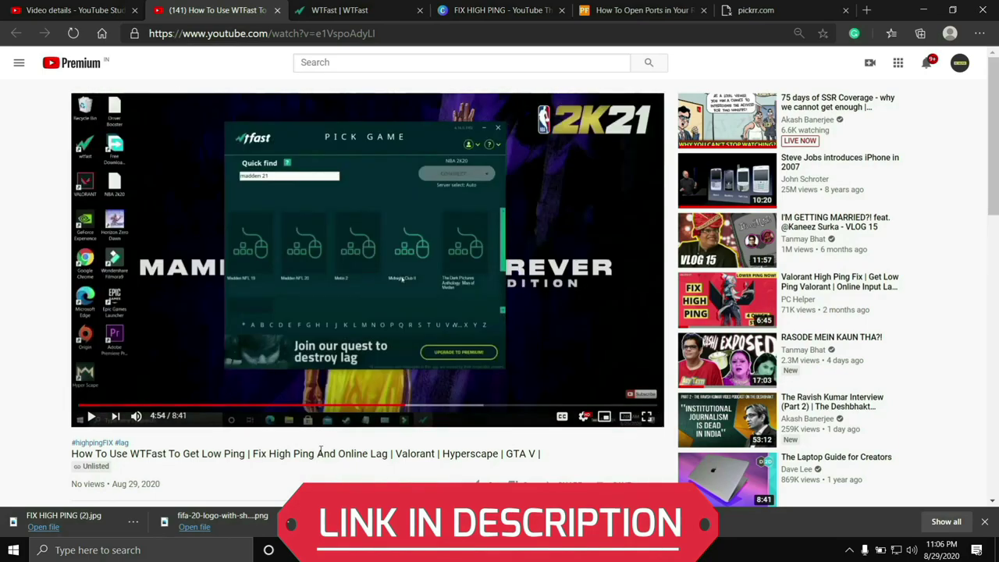
key(ctrl+plus)
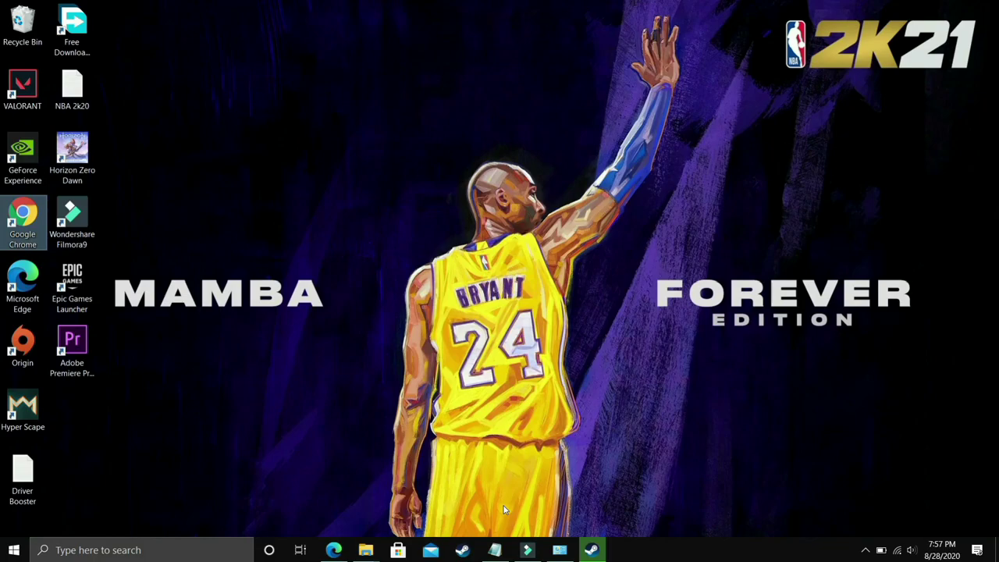
Restore the D Drive material window and open the system page from This PC's Properties.
mouse_move(366, 549)
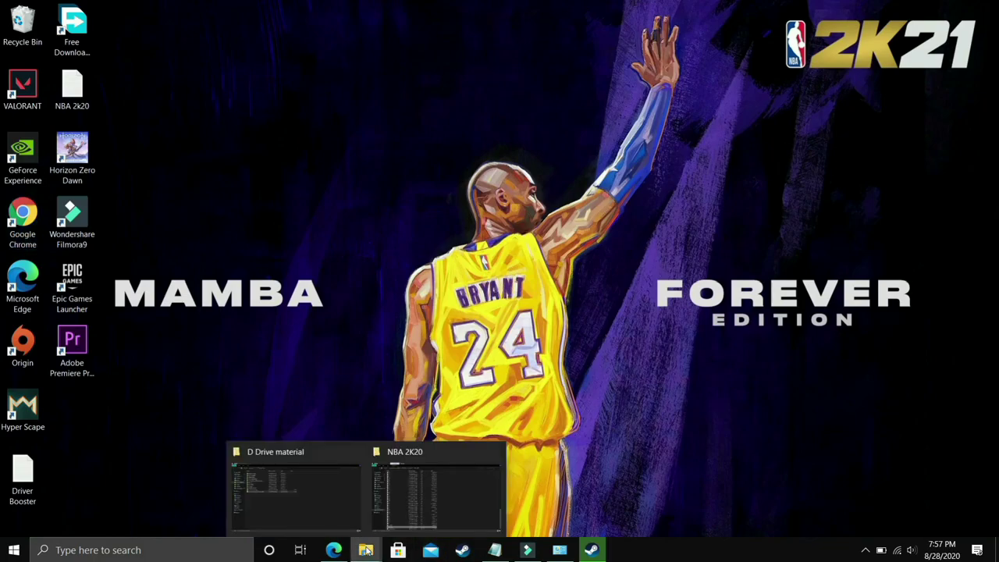
click(299, 500)
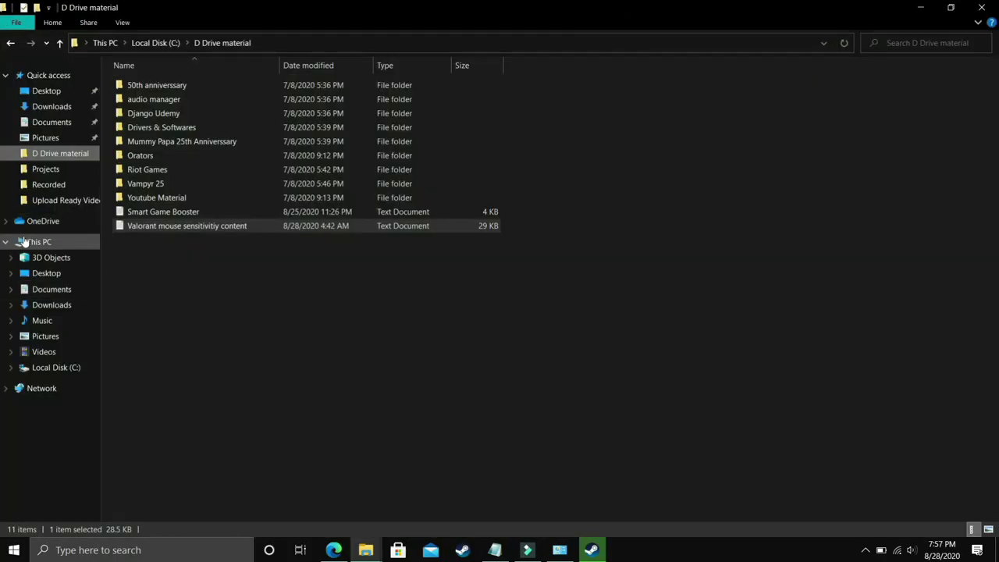
right_click(24, 242)
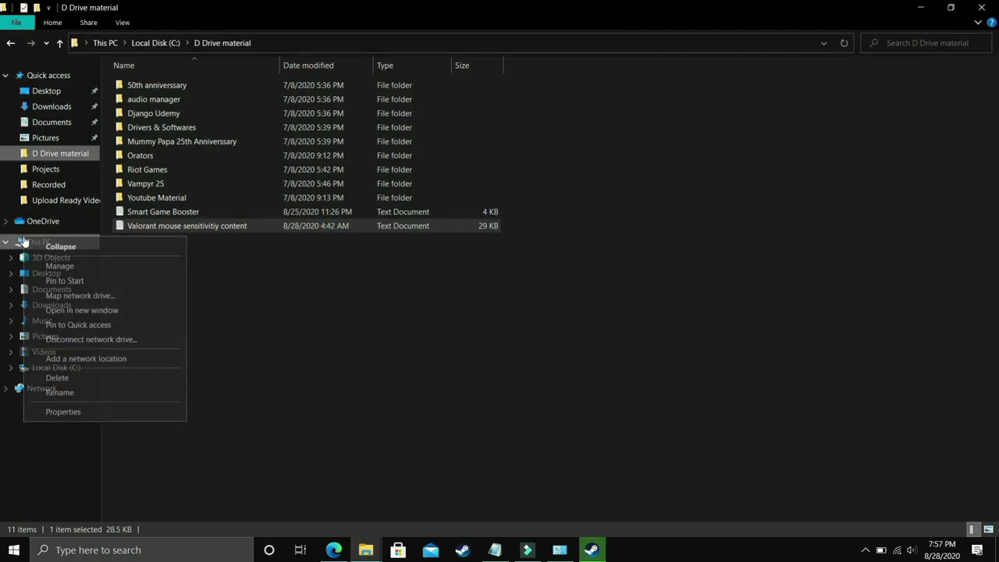
click(58, 413)
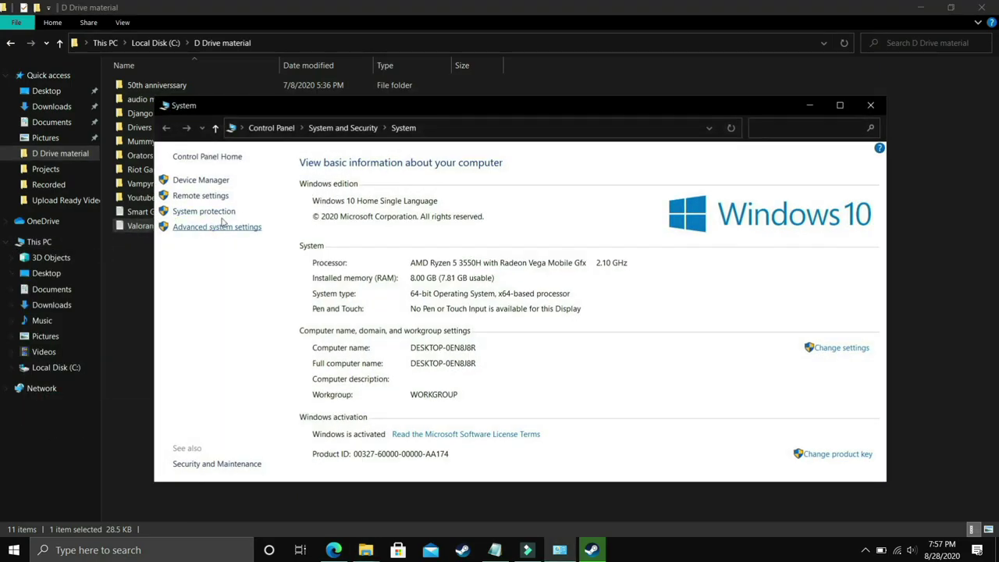
Go through Advanced system settings and Performance Options' Advanced tab to the Virtual Memory dialog.
click(211, 227)
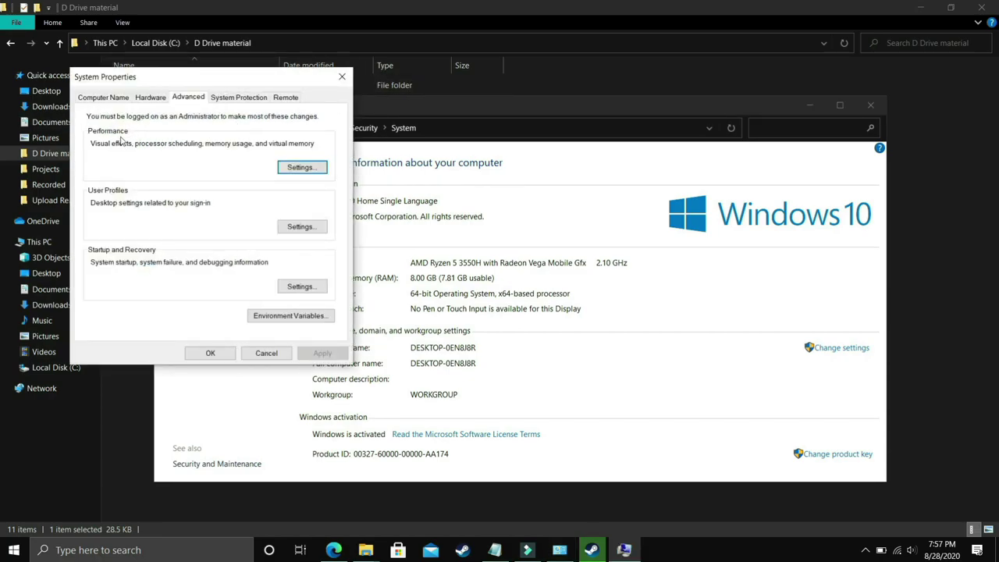
click(301, 165)
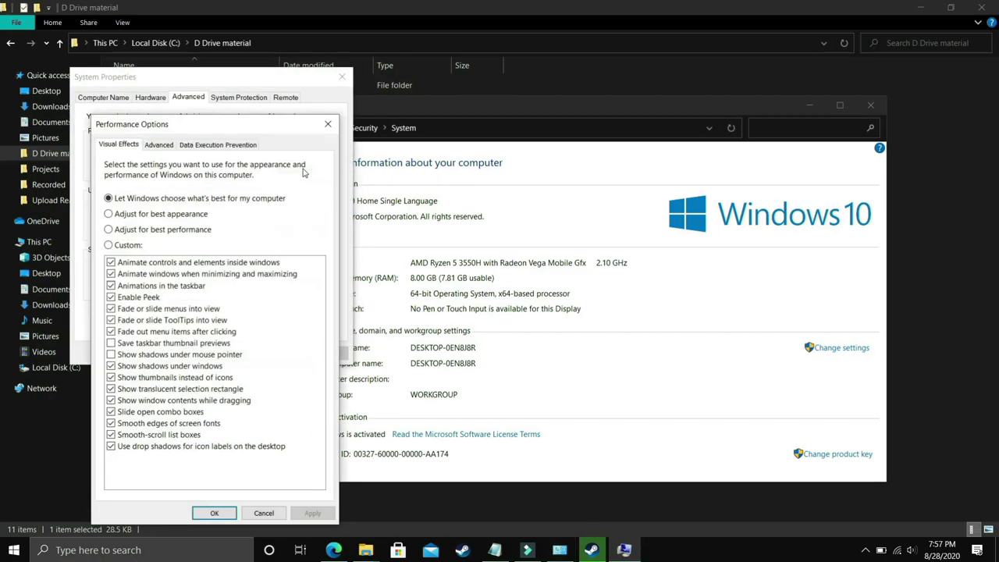
click(158, 145)
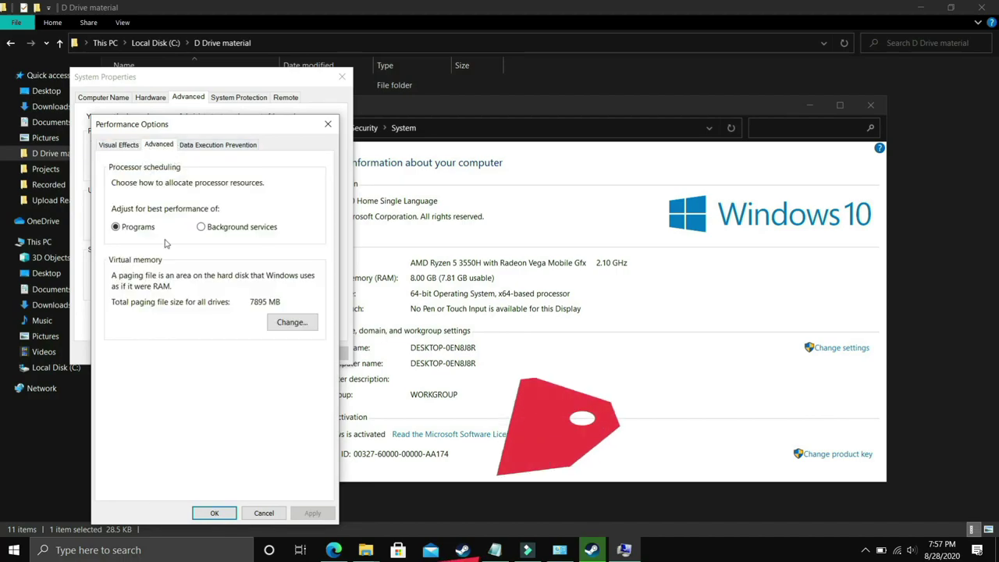
click(129, 227)
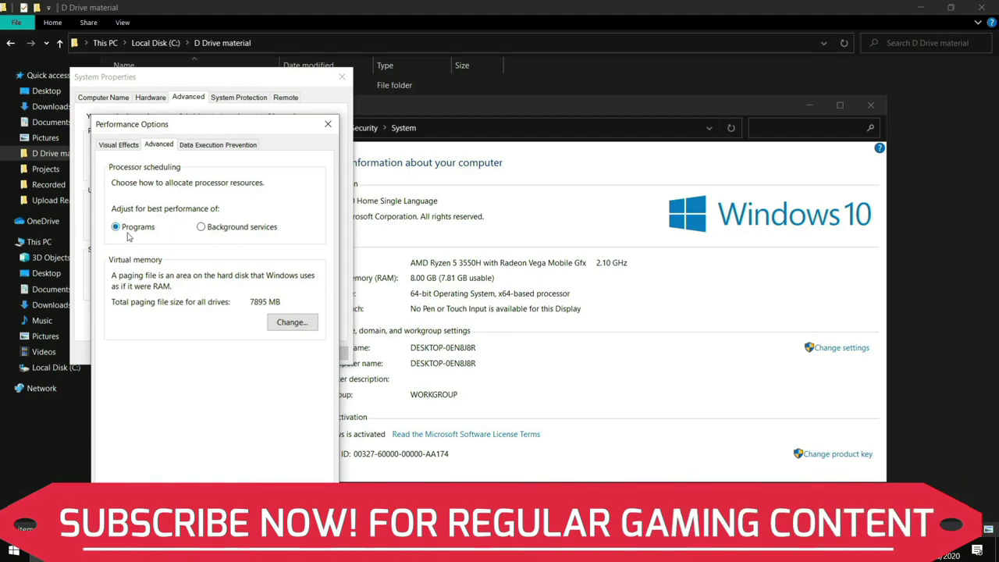
click(292, 323)
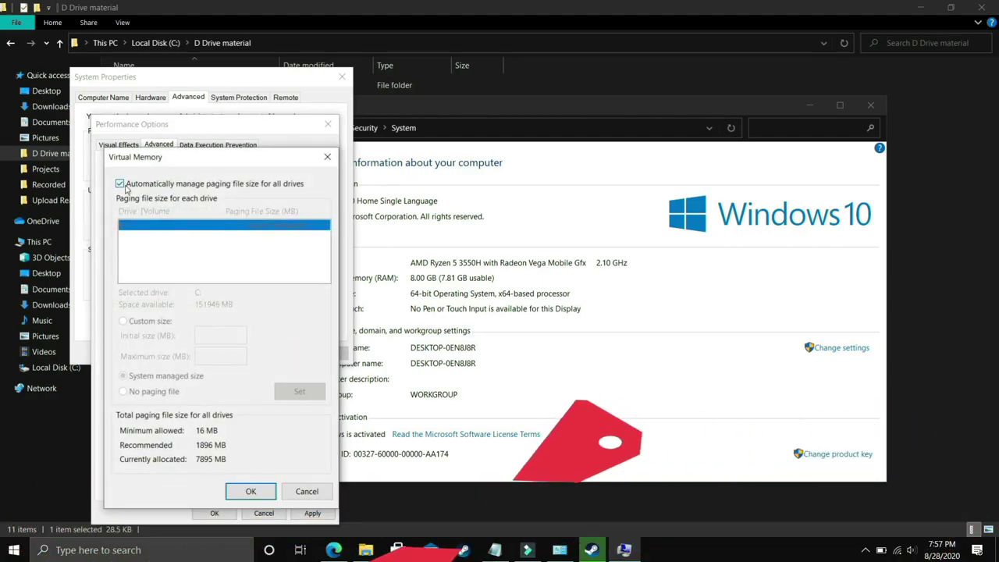
Turn off automatic paging management and give C: a custom size with 1896 MB initial.
click(122, 185)
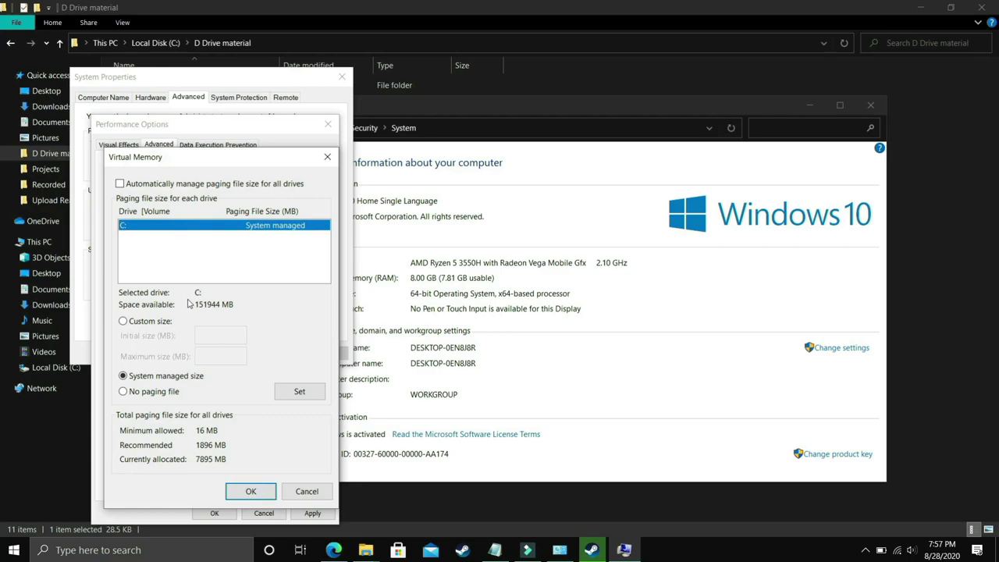
click(139, 323)
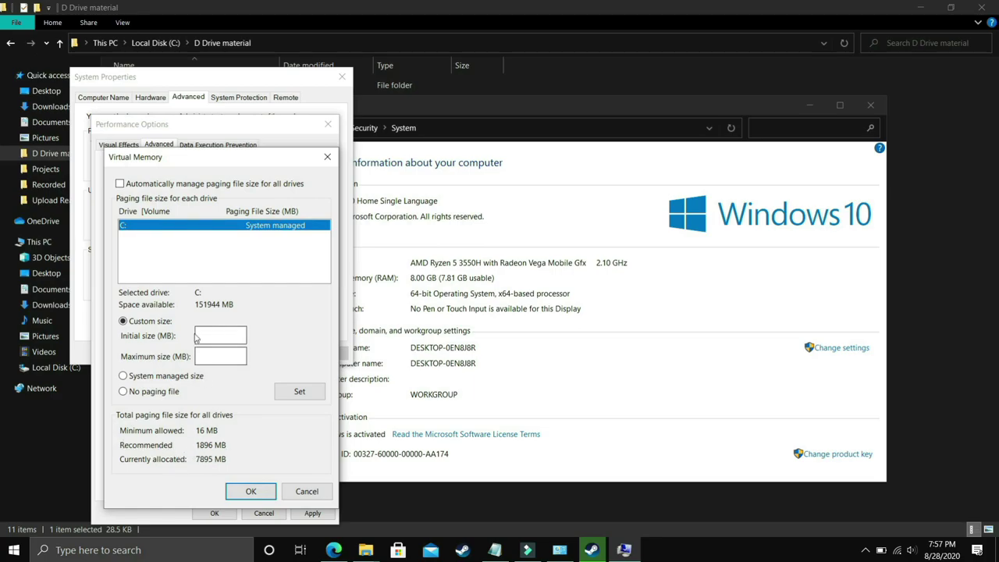
click(220, 335)
text(1896)
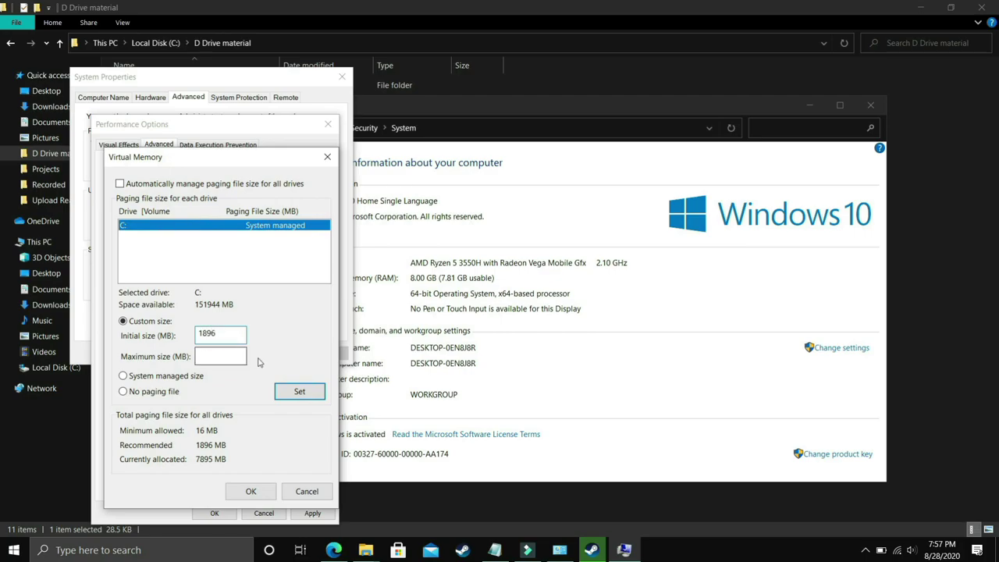
click(214, 356)
Use Calculator to get 8 × 1024 = 8192 and enter 8192 MB as the maximum size.
click(125, 551)
text(ca)
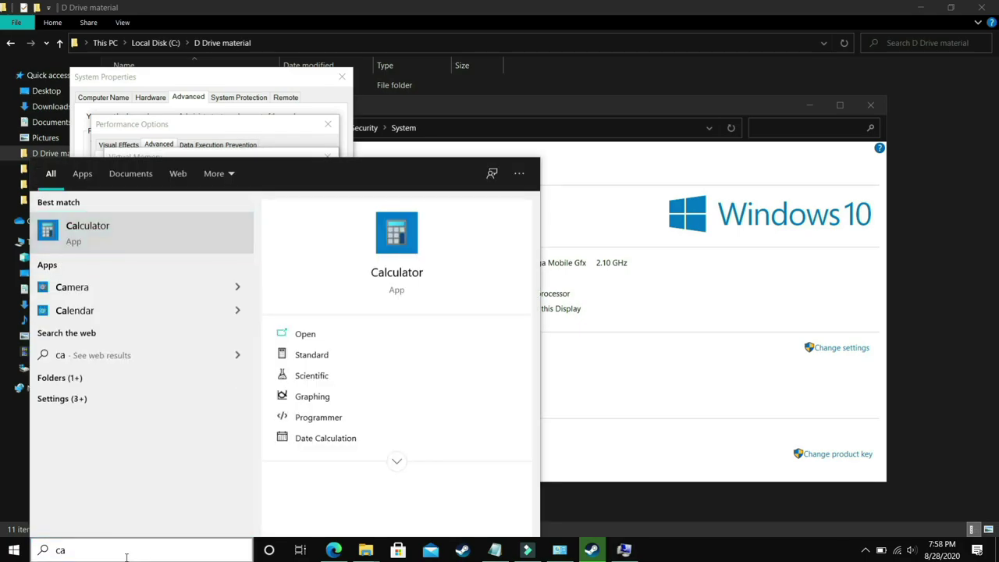
key(Return)
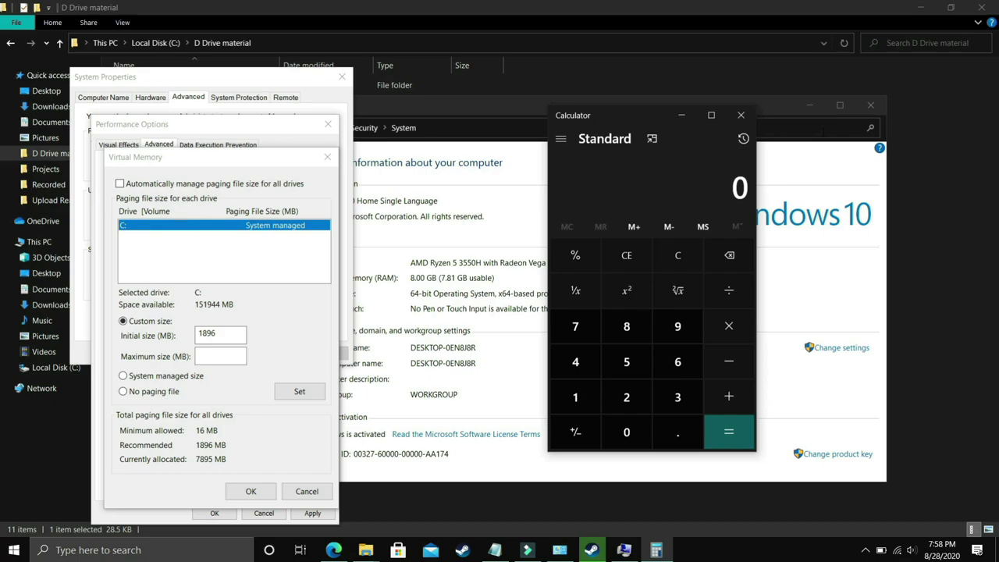
text(*1024)
key(Return)
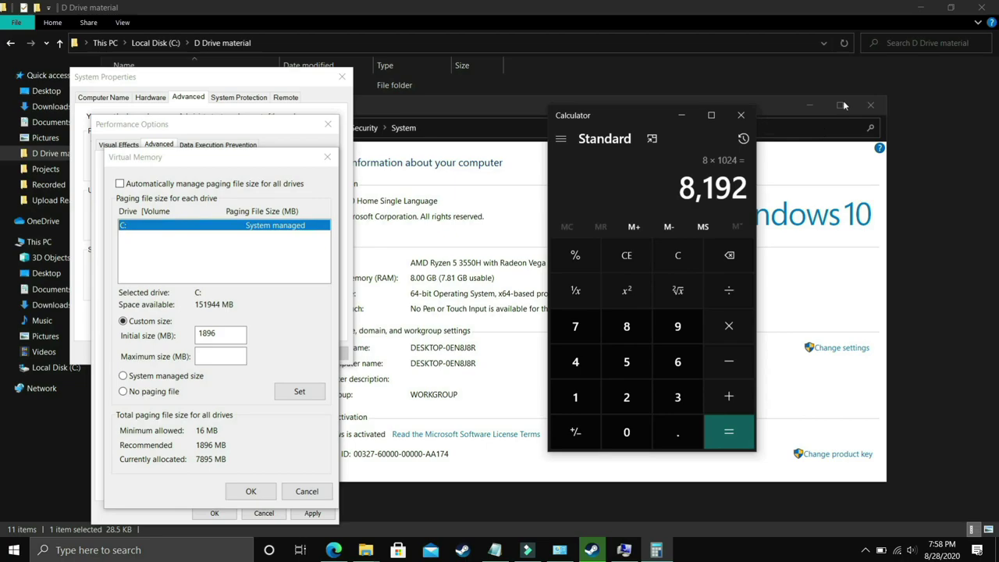
click(221, 357)
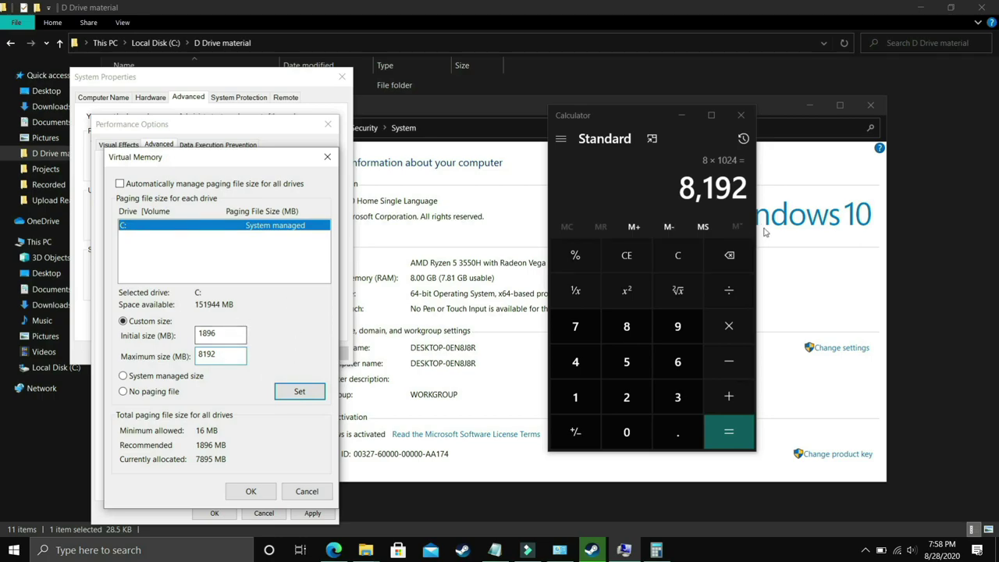
Convert 16, 32 and 12 GB to megabytes in Calculator, ending at 12,288.
click(678, 254)
text(1)
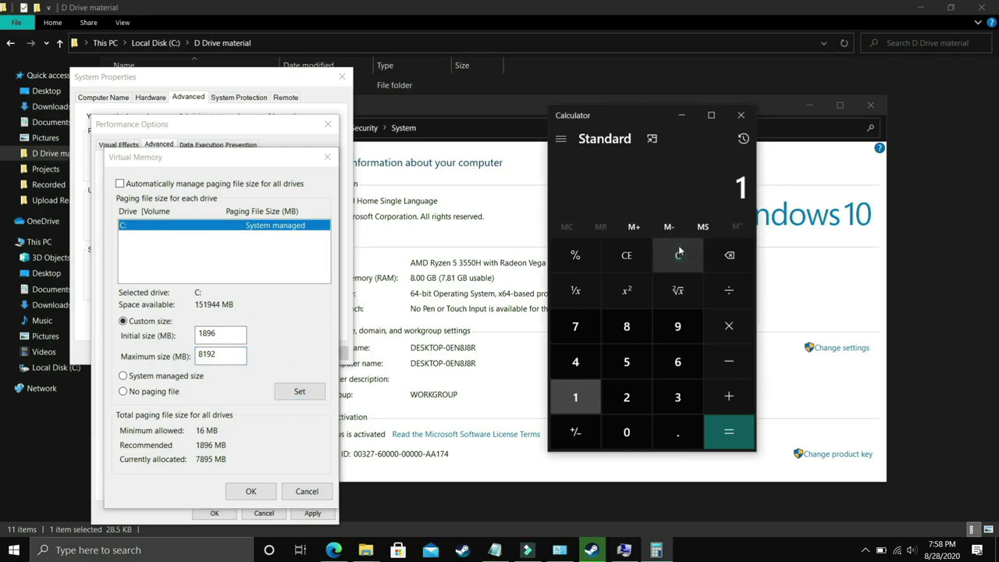
text(6 × )
text(1,024)
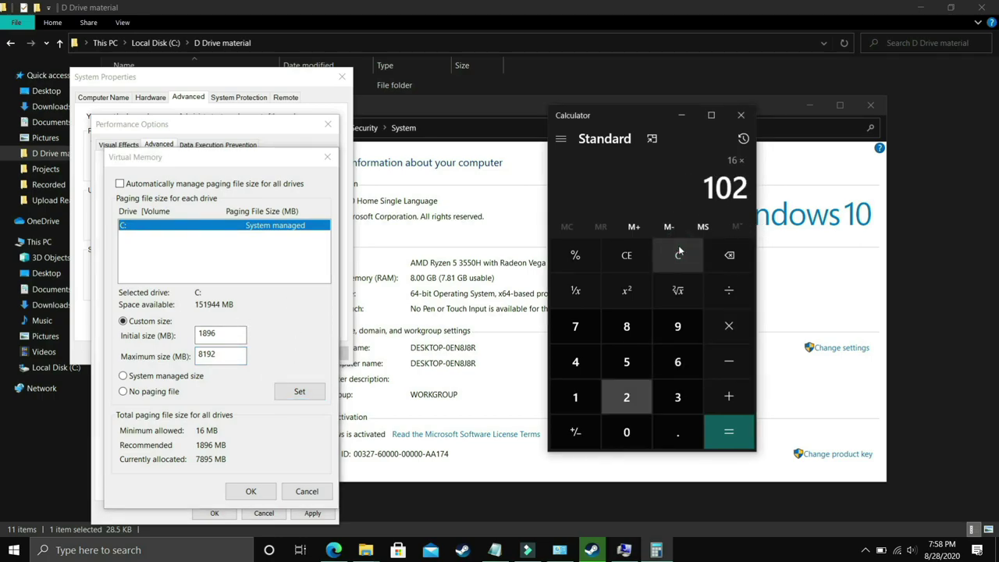
key(Return)
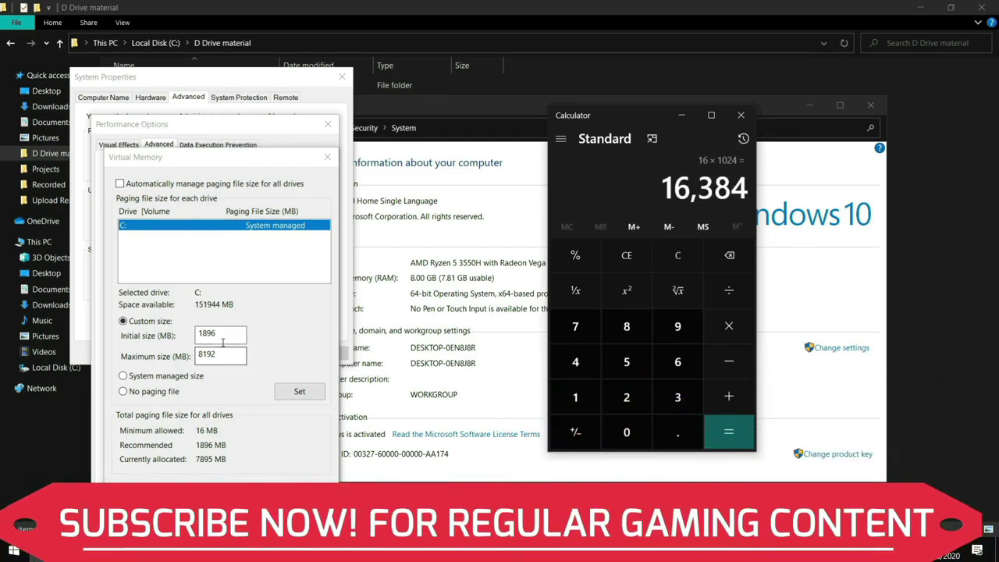
click(680, 264)
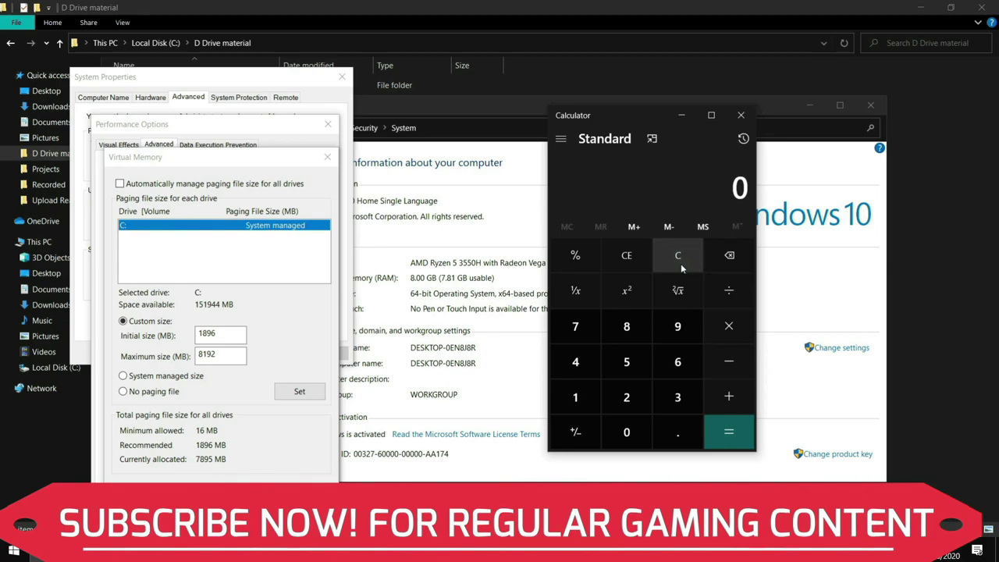
text(32*1)
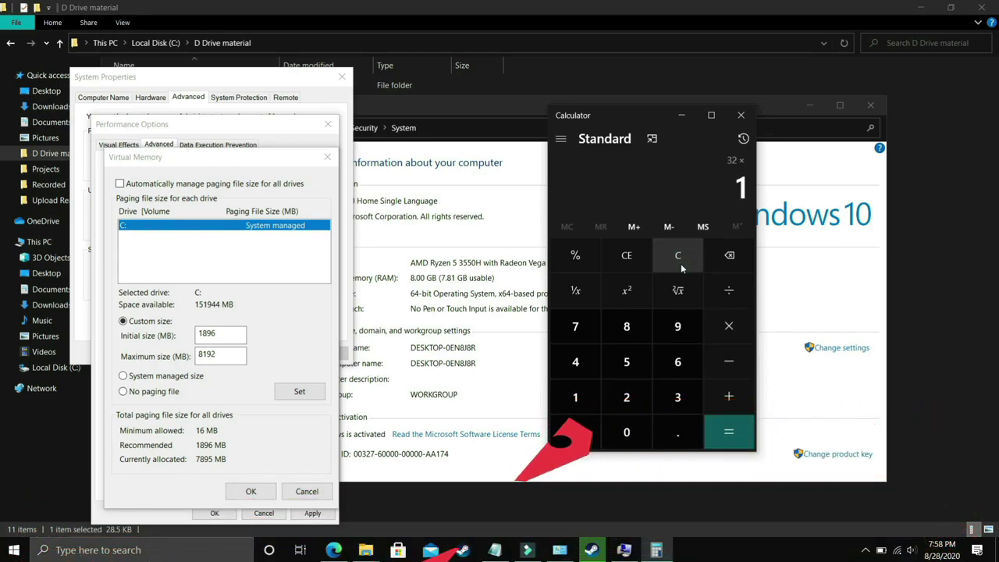
text(024)
key(Return)
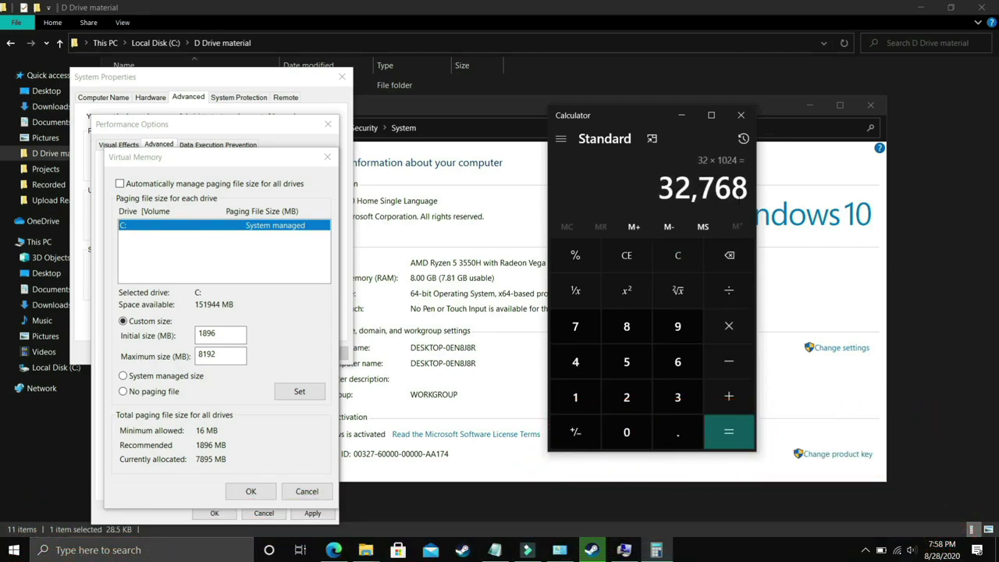
key(BackSpace)
click(678, 255)
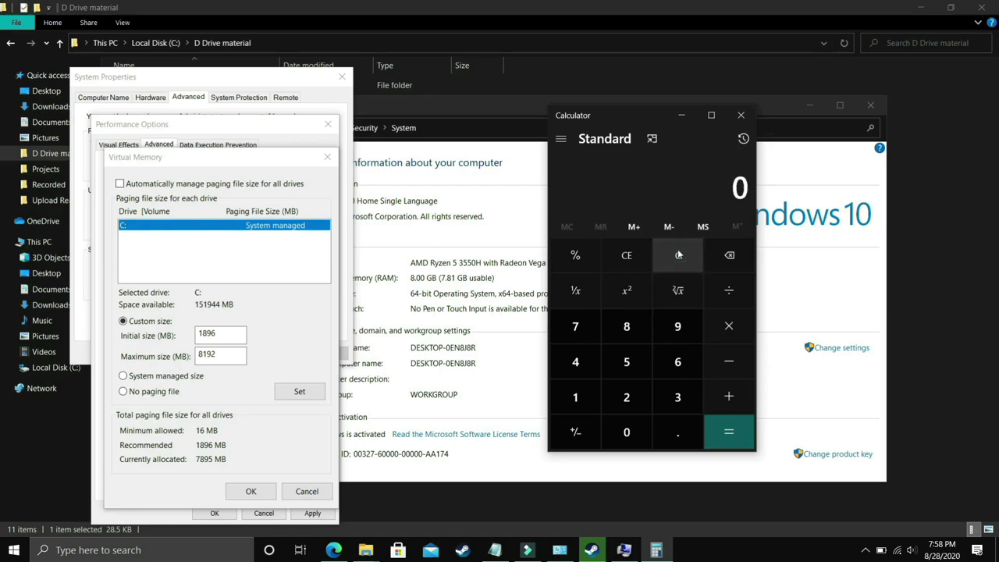
text(12*1024)
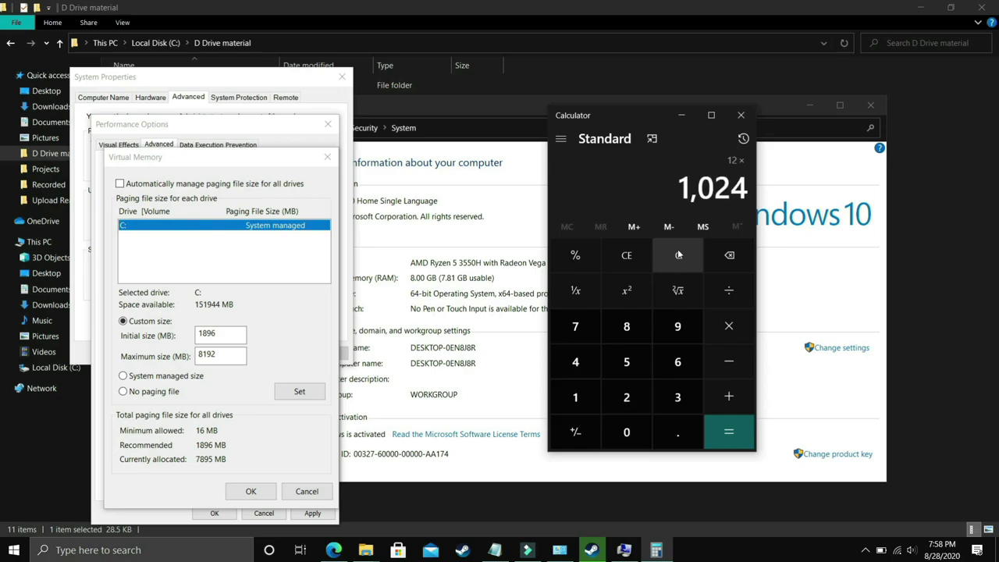
key(Return)
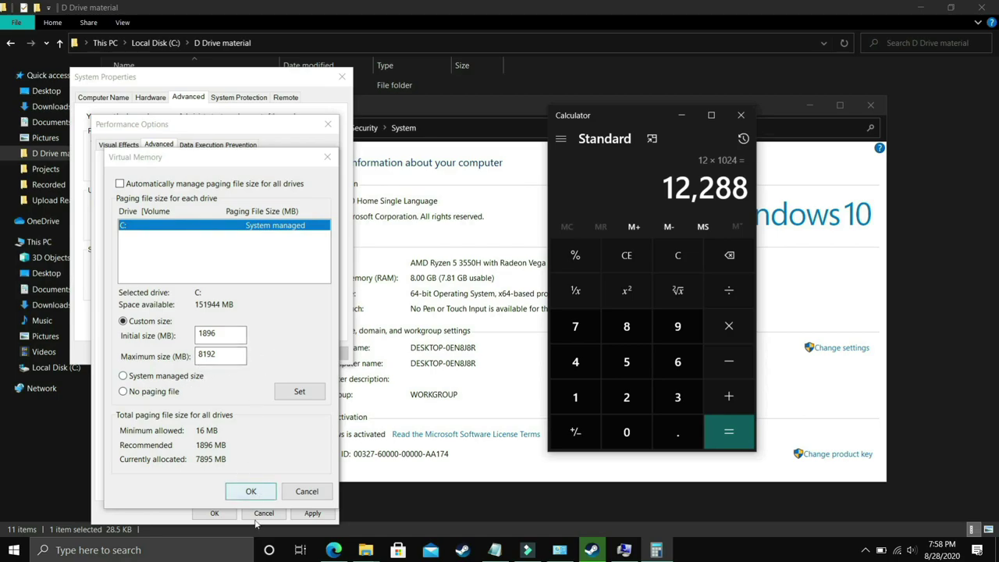
Confirm the custom Virtual Memory sizes, acknowledge the restart notice, and apply in Performance Options.
click(252, 491)
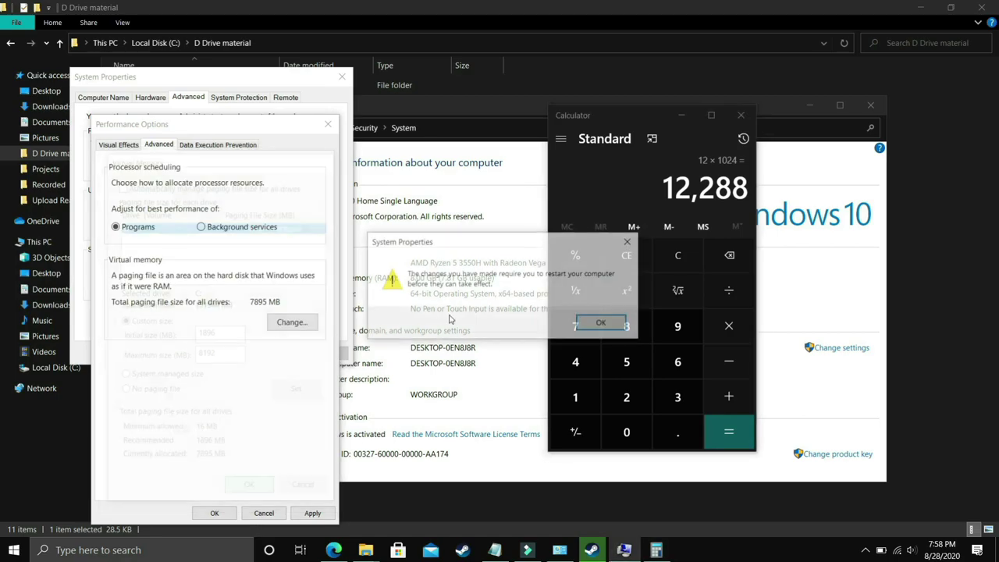
click(601, 323)
click(312, 513)
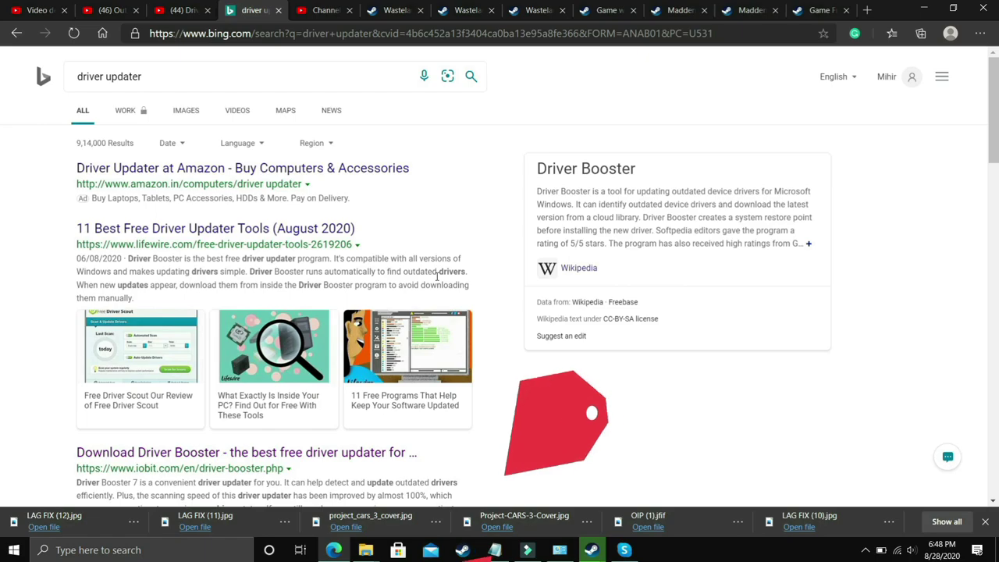
Switch to the 'Driver Booster 7 | Game Booster For PC' YouTube video tab.
click(187, 10)
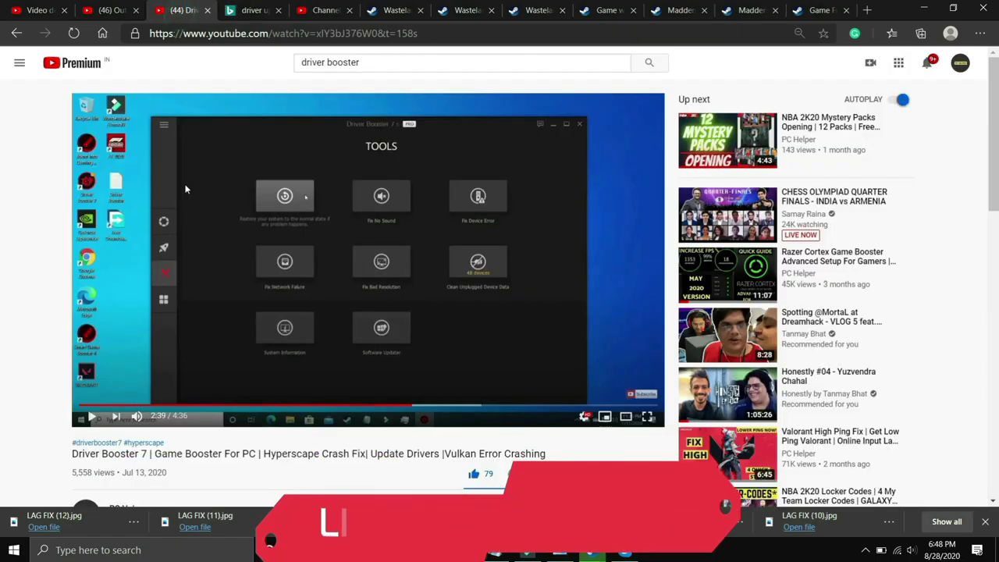